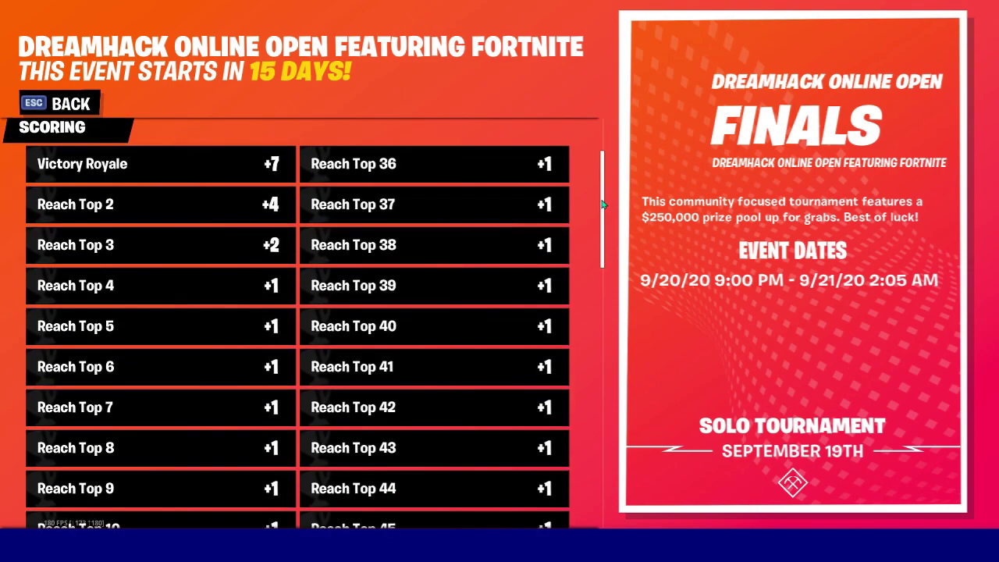
# Scroll through the finals scoring table, then go back to the Compete tournament carousel.
pyautogui.moveTo(602, 204); pyautogui.dragTo(605, 217)
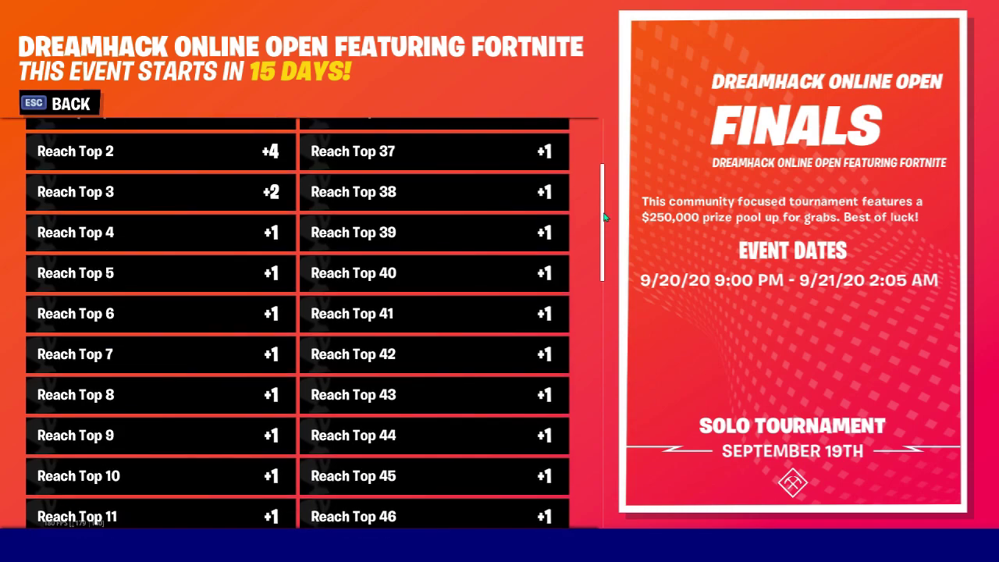
pyautogui.moveTo(605, 217); pyautogui.dragTo(616, 507)
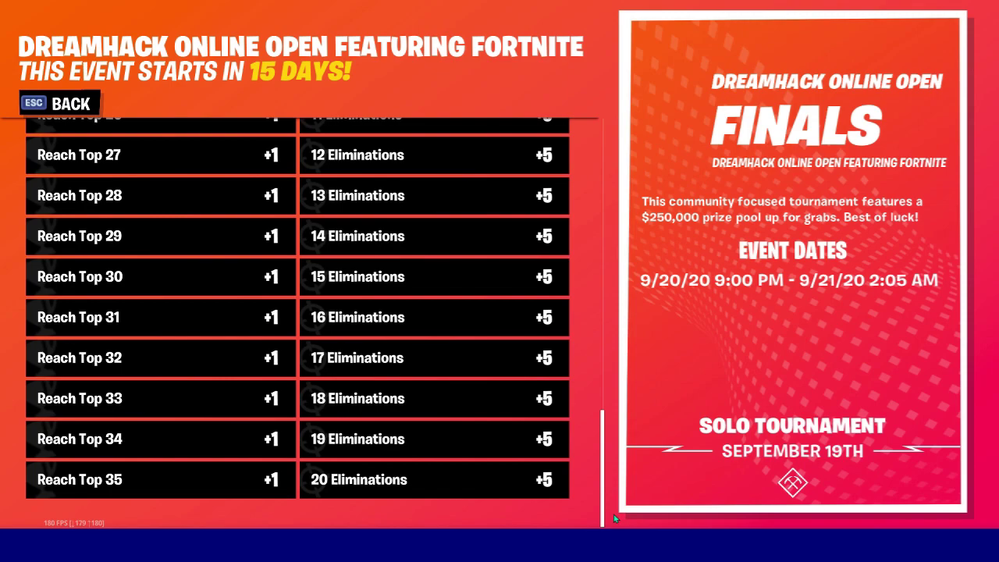
pyautogui.moveTo(602, 483)
pyautogui.mouseDown()
pyautogui.moveTo(610, 224)
pyautogui.moveTo(595, 468)
pyautogui.mouseUp()
pyautogui.press('Escape')
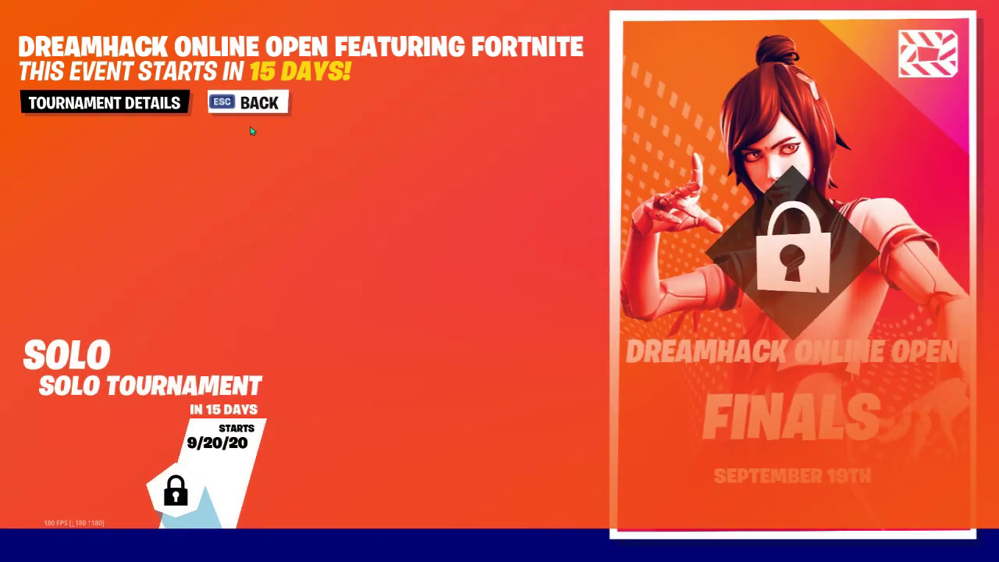
pyautogui.click(255, 110)
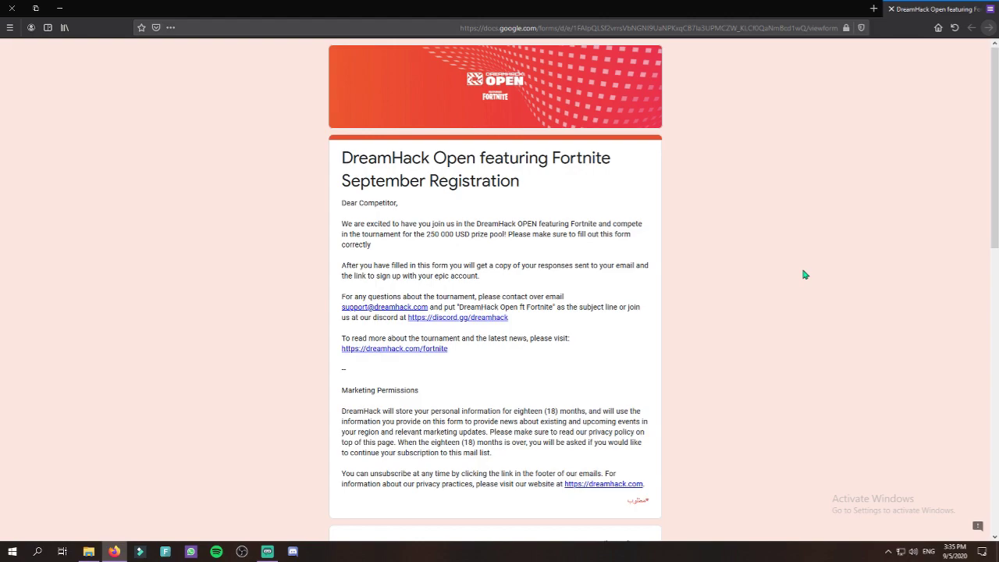
# Scroll down the DreamHack Open September Registration form and select the email answer field.
pyautogui.scroll(-5, 805, 275)
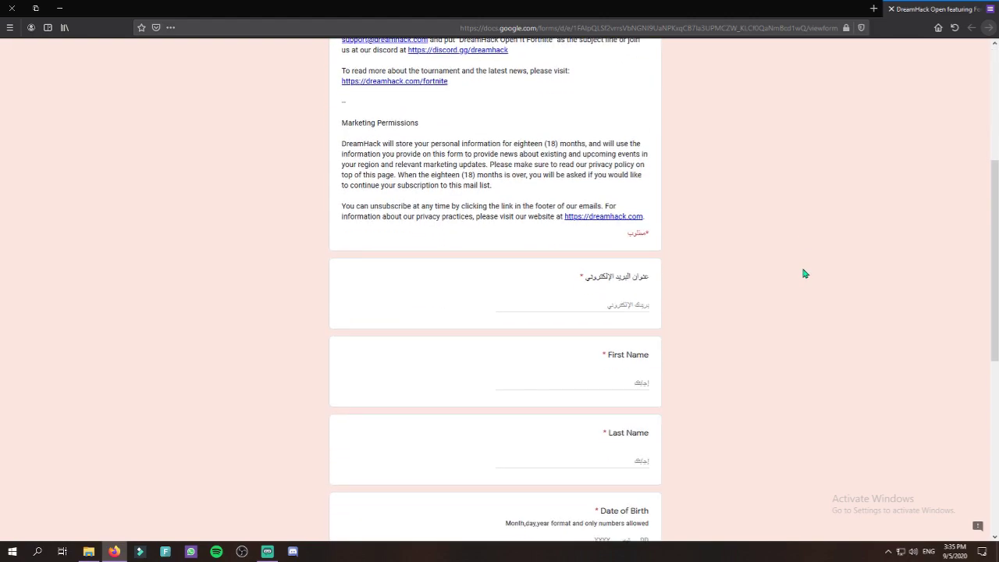
pyautogui.scroll(-2, 804, 275)
pyautogui.click(627, 203)
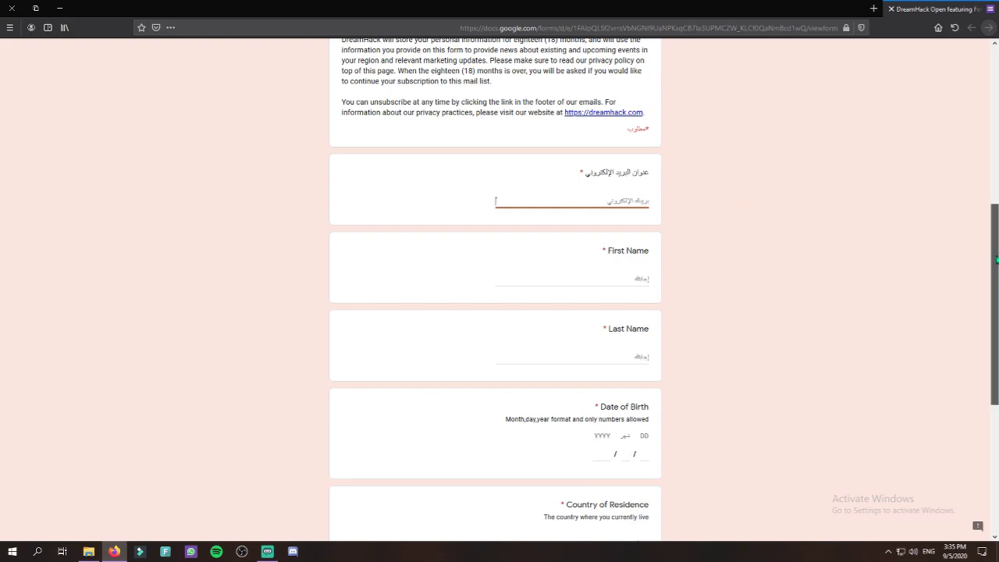
# Paste the email address and enter the participant's first and last name.
pyautogui.scroll(-2, 997, 259)
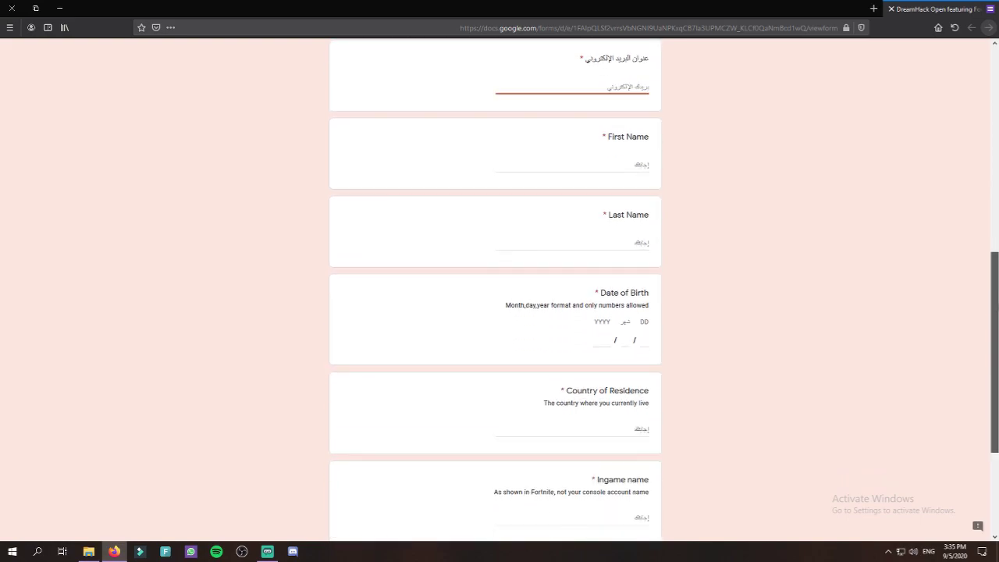
pyautogui.hotkey('ctrl', 'v')
pyautogui.press('Tab')
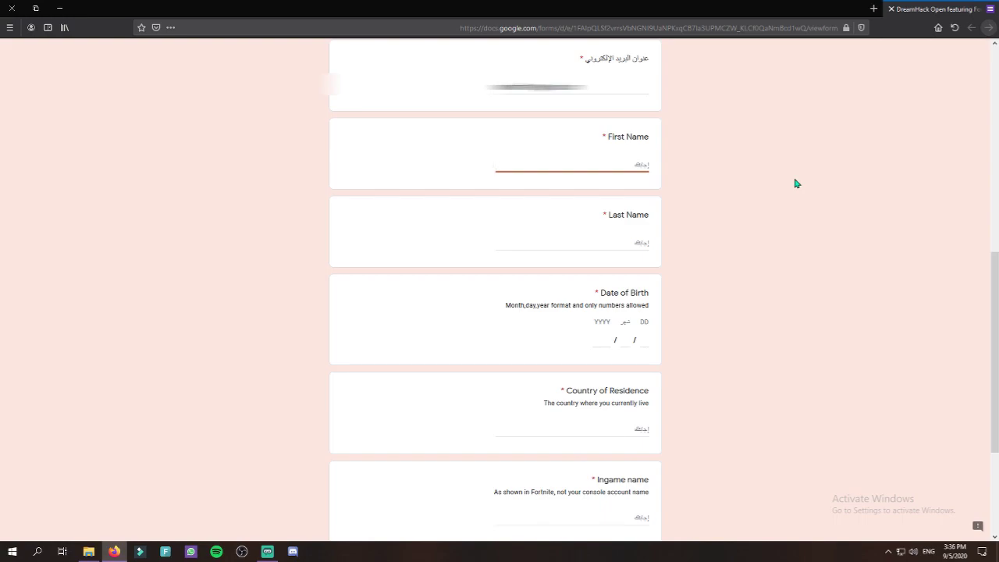
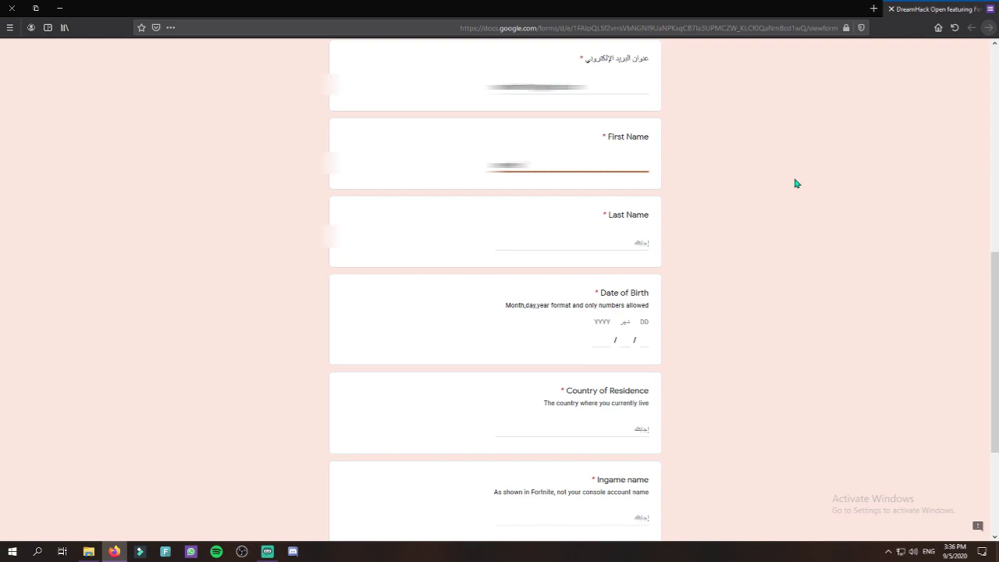
pyautogui.click(598, 245)
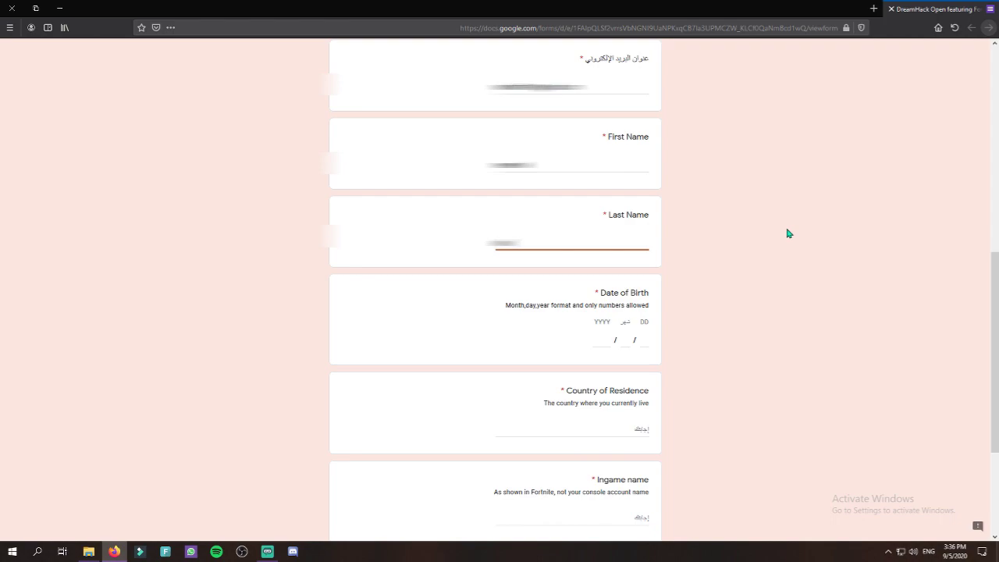
# Fill in the DD/MM/YYYY date of birth, then select the Country of Residence answer.
pyautogui.click(644, 342)
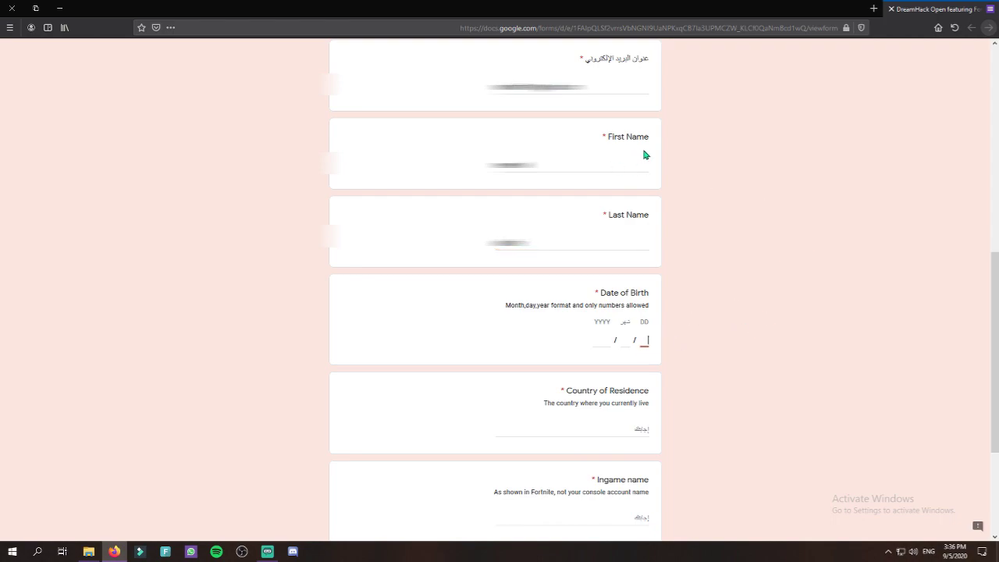
pyautogui.click(658, 224)
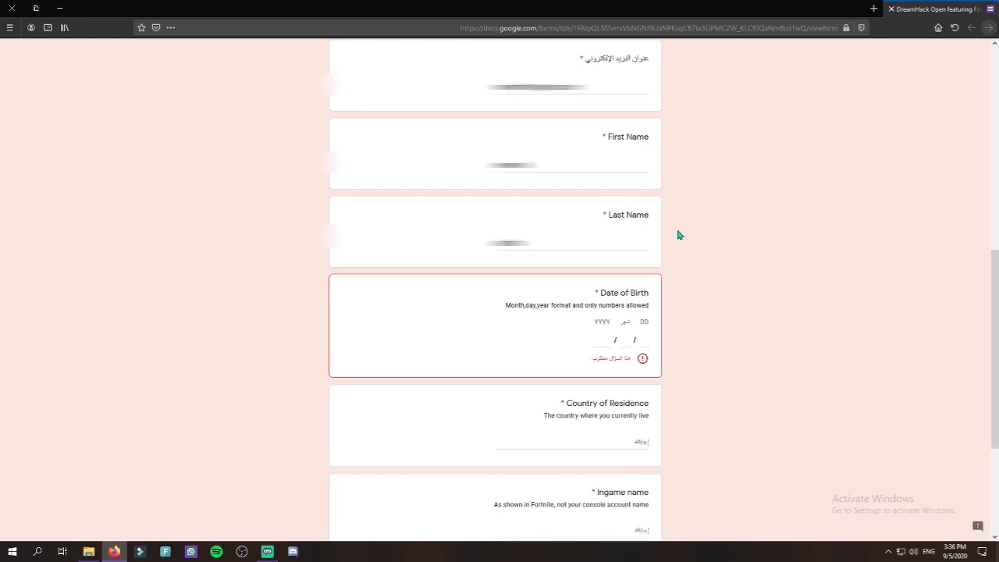
pyautogui.click(643, 341)
pyautogui.click(613, 338)
pyautogui.write('0')
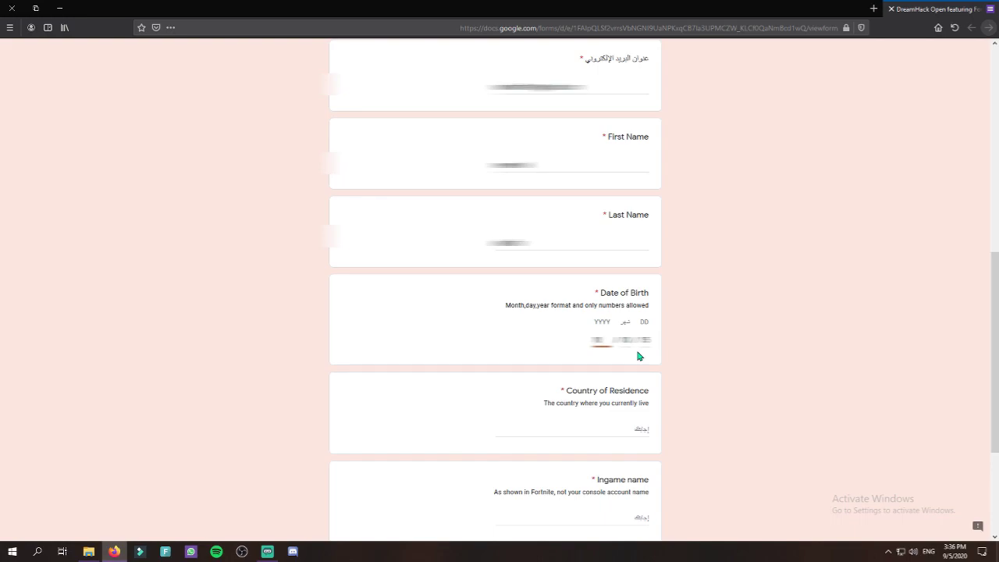
pyautogui.write('2000')
pyautogui.click(712, 401)
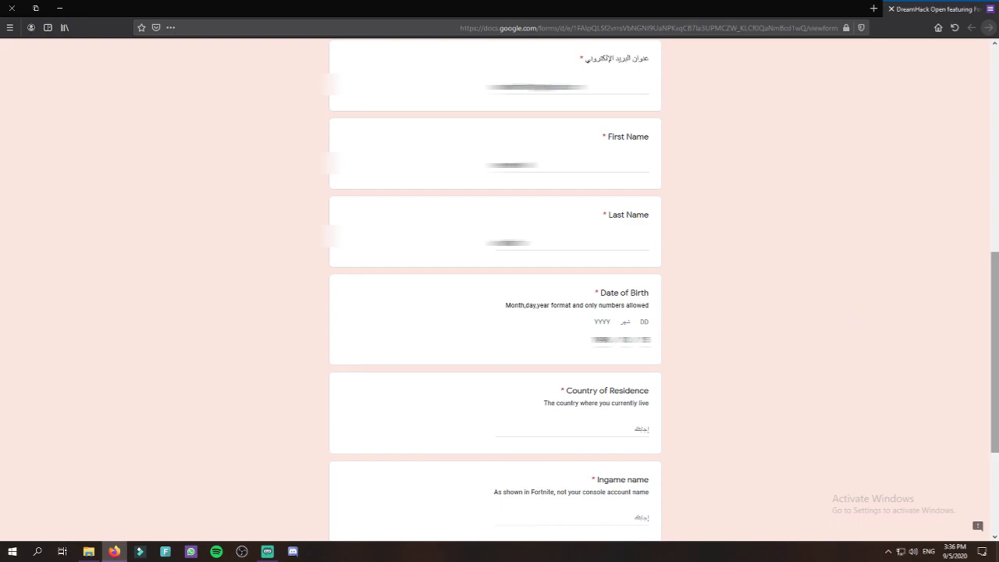
pyautogui.scroll(-3, 911, 315)
pyautogui.click(612, 232)
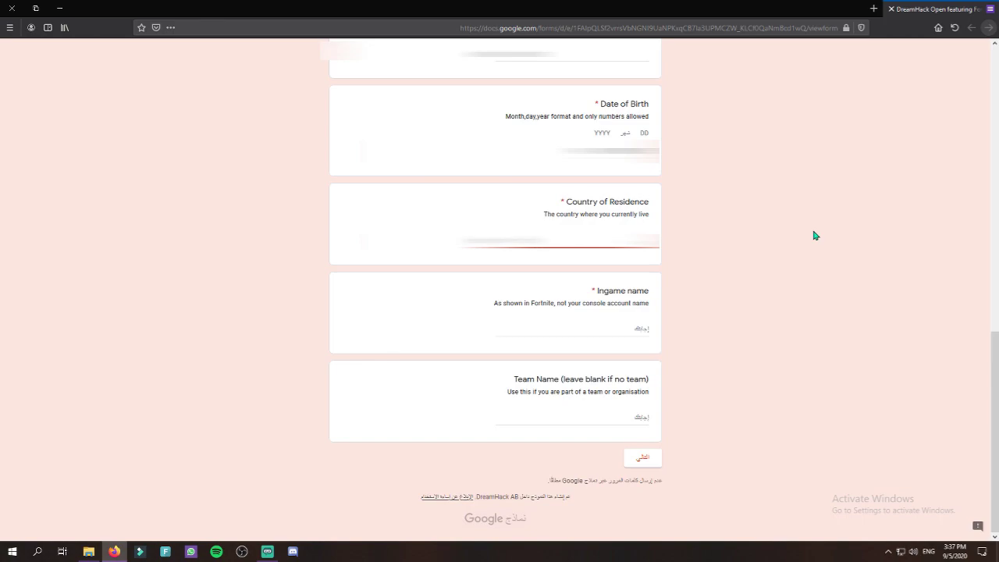
# Enter the in-game name, leave Team Name blank, and continue to the Tournament section.
pyautogui.press('Tab')
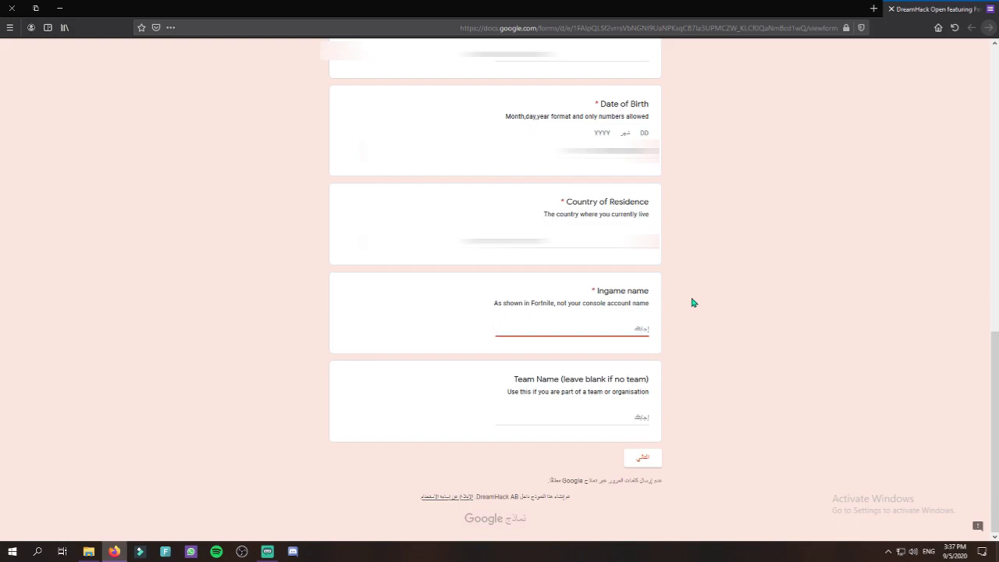
pyautogui.write('N')
pyautogui.press('BackSpace')
pyautogui.write('NEMOoo YOU_TUBE')
pyautogui.click(690, 304)
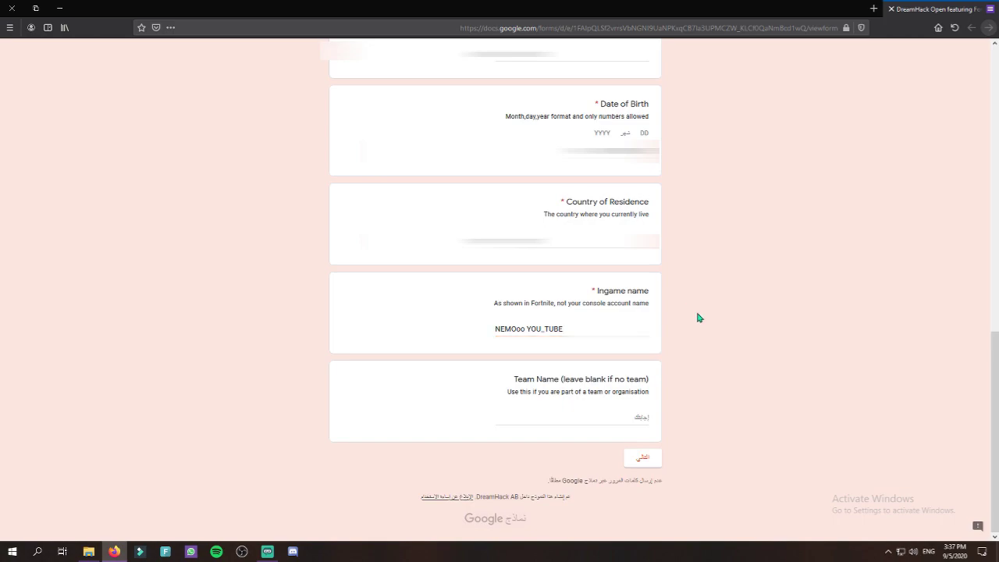
pyautogui.click(633, 414)
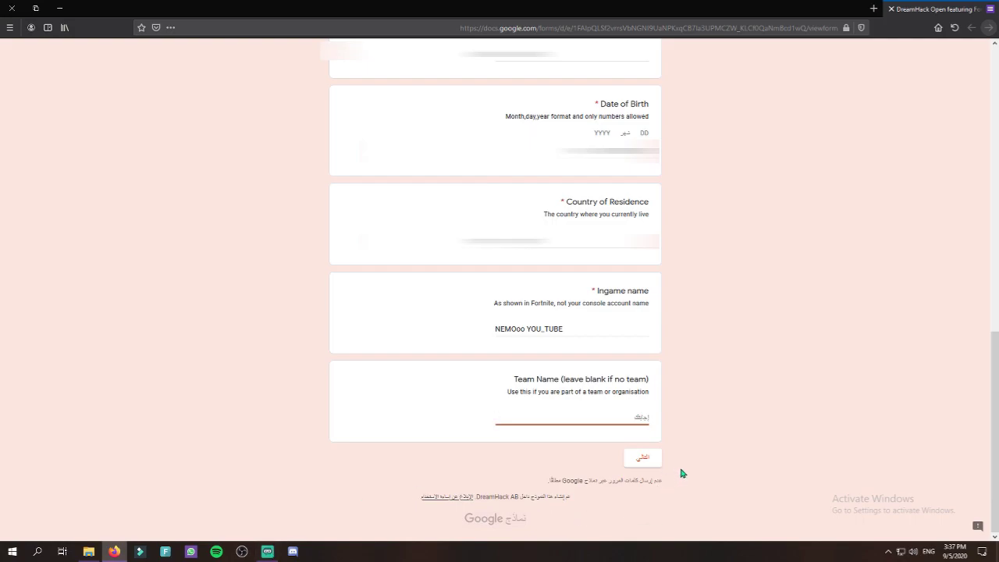
pyautogui.click(640, 461)
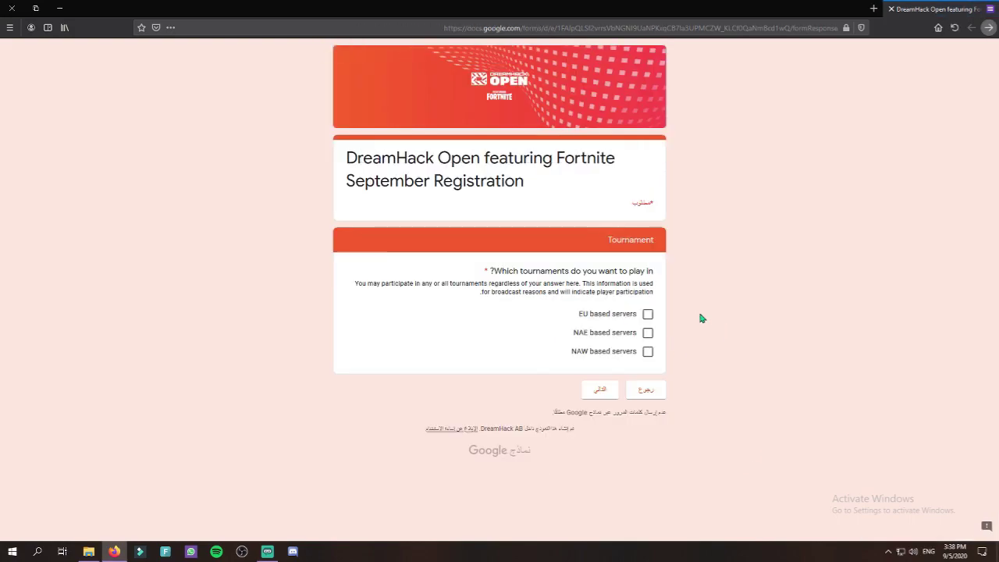
# Choose the EU based servers tournament and move on to the Coverage section.
pyautogui.click(648, 314)
pyautogui.click(601, 391)
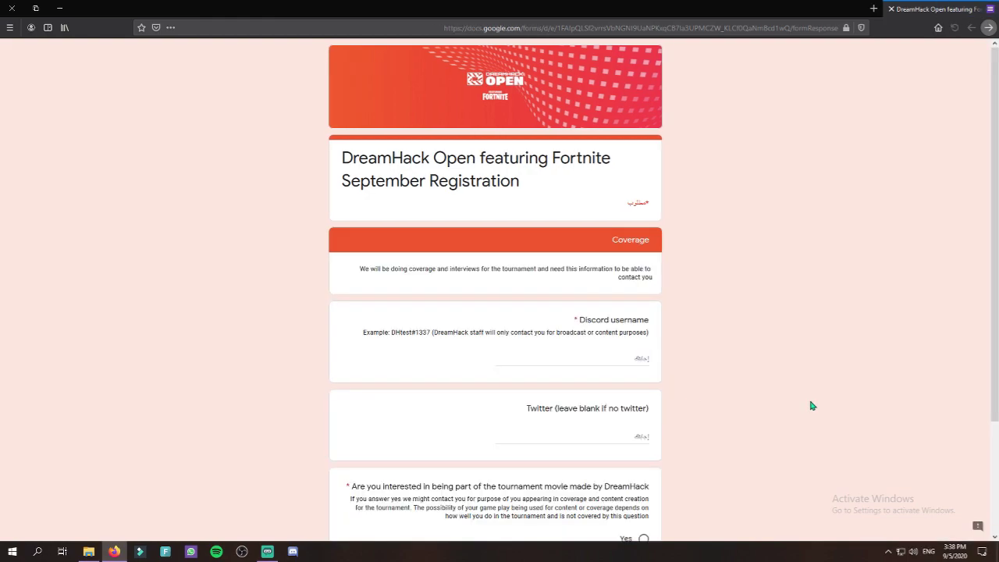
pyautogui.scroll(-3, 785, 417)
pyautogui.scroll(2, 787, 419)
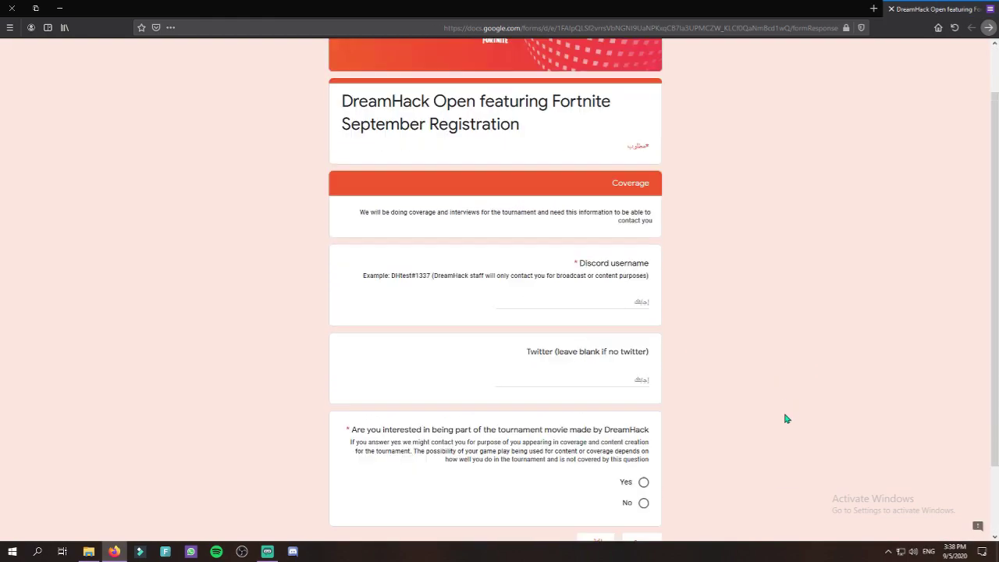
pyautogui.scroll(-2, 787, 419)
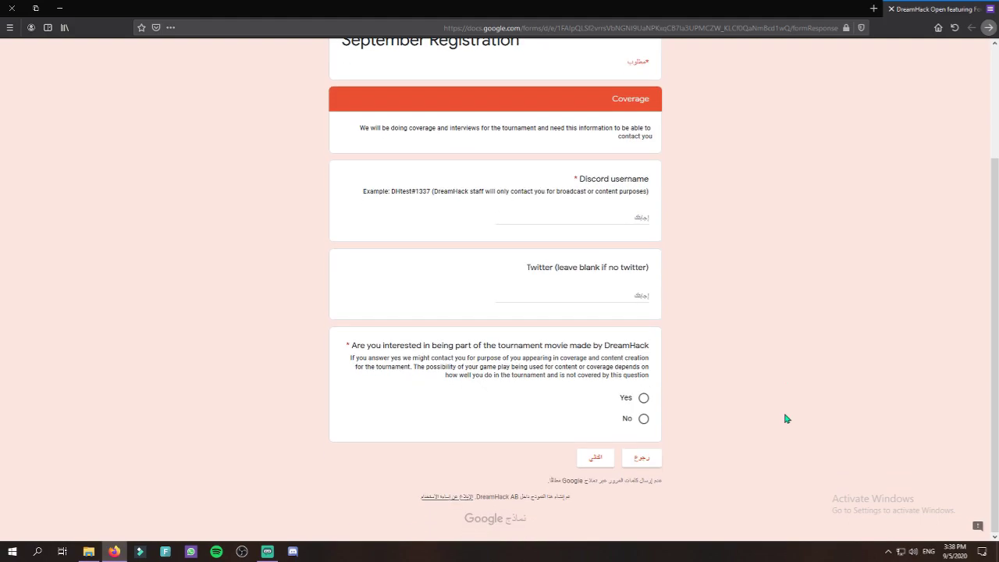
pyautogui.moveTo(557, 183); pyautogui.dragTo(665, 188)
pyautogui.click(647, 277)
pyautogui.moveTo(511, 270); pyautogui.dragTo(664, 276)
pyautogui.click(669, 275)
# Look up the Discord username, answer Yes to the tournament movie, and continue to Almost there.
pyautogui.click(293, 552)
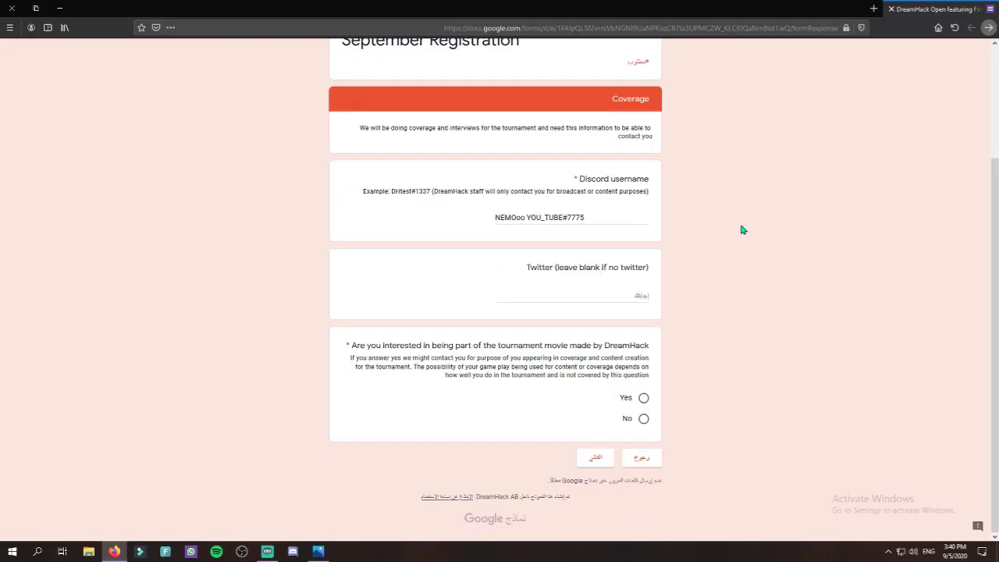
pyautogui.click(644, 399)
pyautogui.click(590, 466)
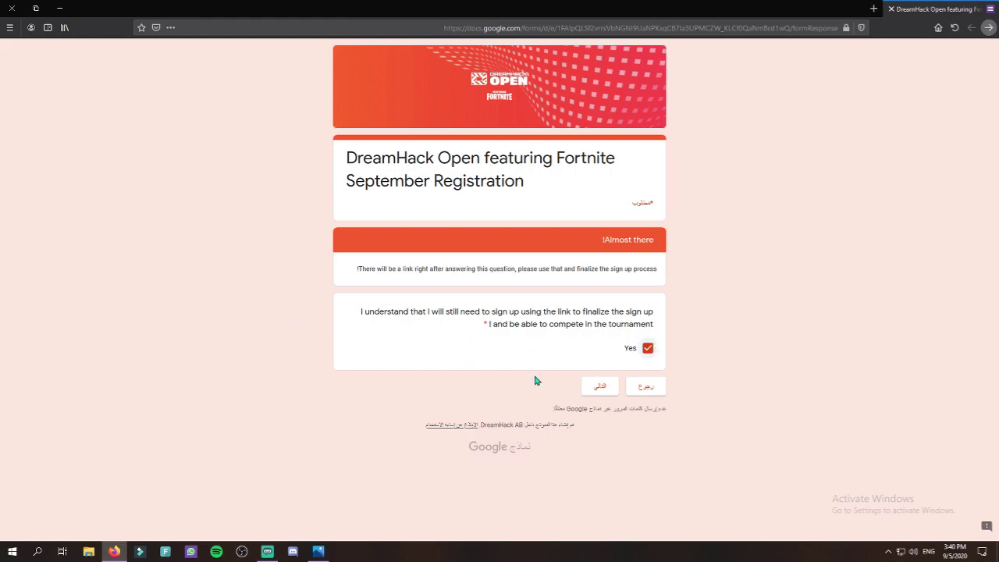
# Reach the sign-up link section and open the epicgames.com DreamHack Online Open Heats page.
pyautogui.click(591, 389)
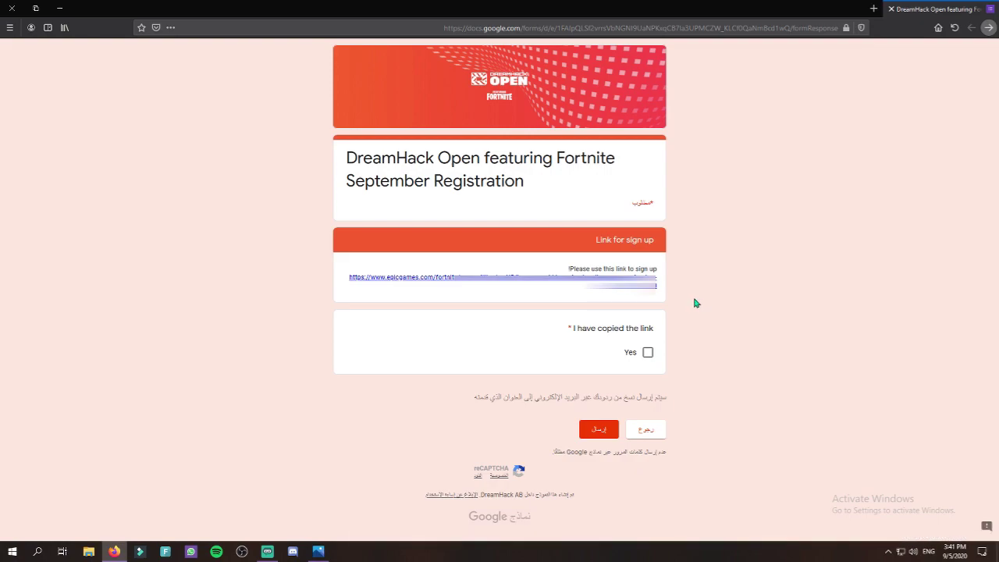
pyautogui.middleClick(651, 287)
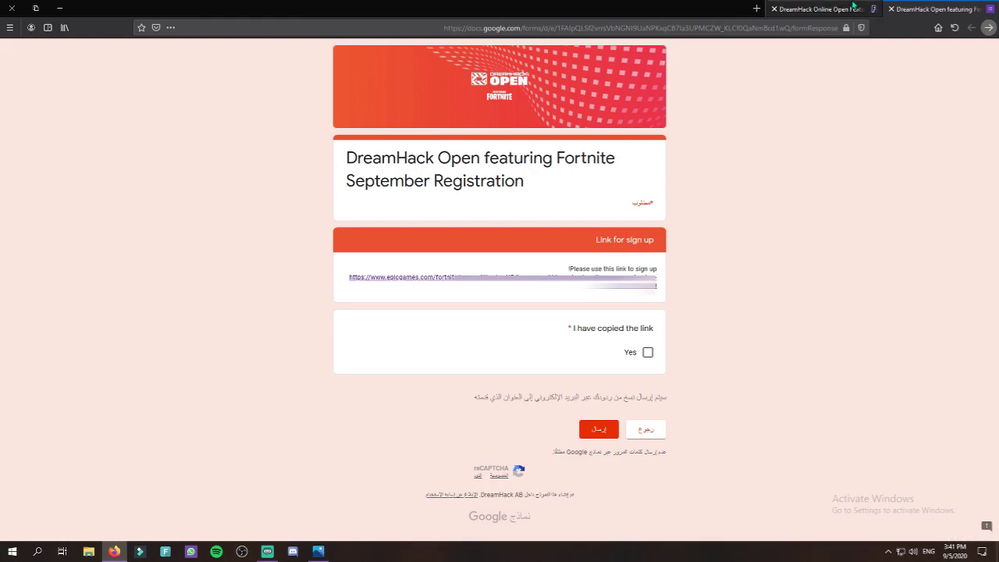
pyautogui.click(819, 9)
pyautogui.moveTo(826, 52)
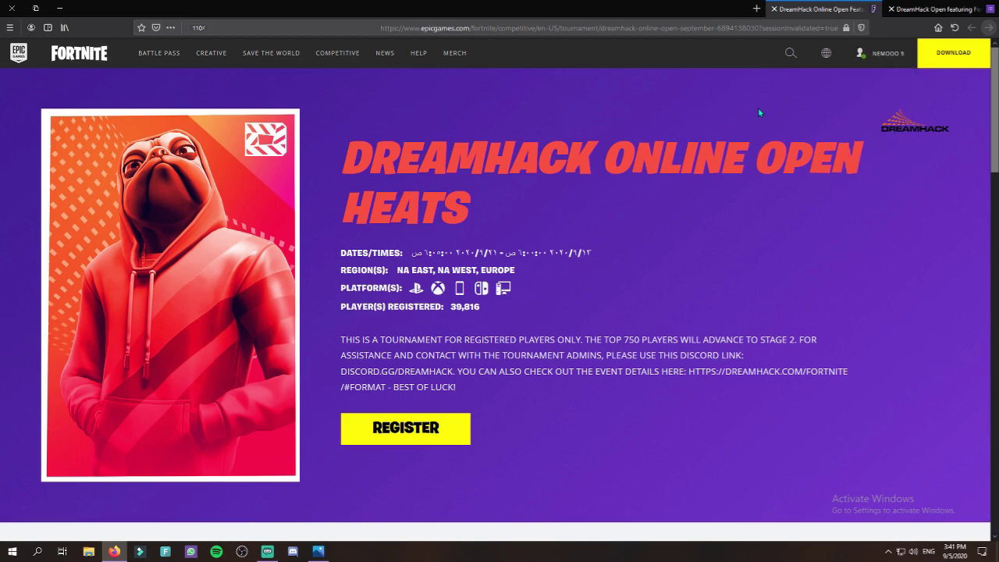
pyautogui.moveTo(861, 52)
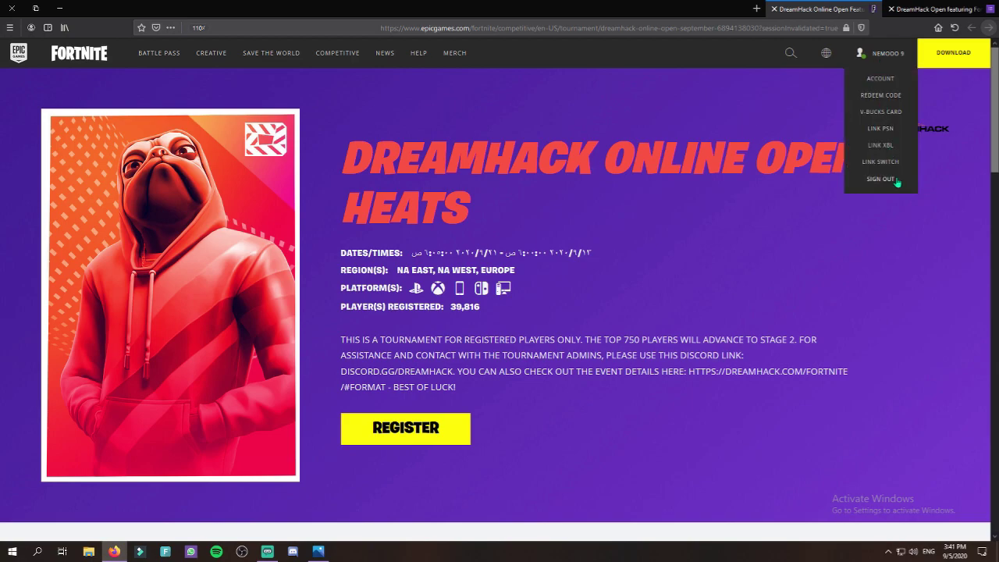